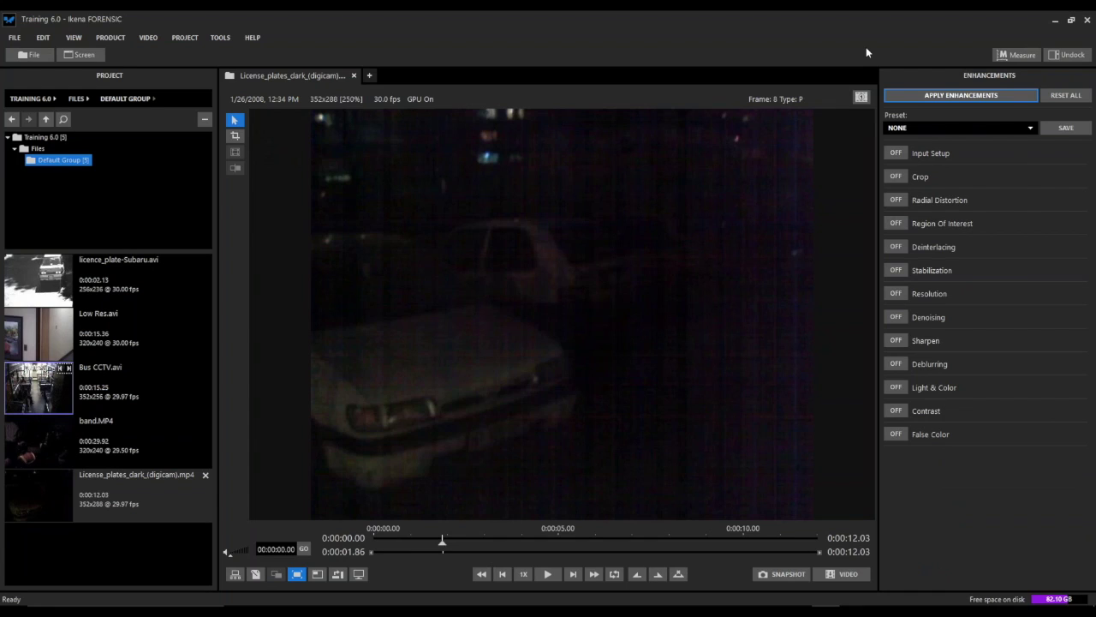
Step: Zoom the video from 250% to 580% on the parked car's front end and switch Region Of Interest on
scroll(631, 274, up, 2)
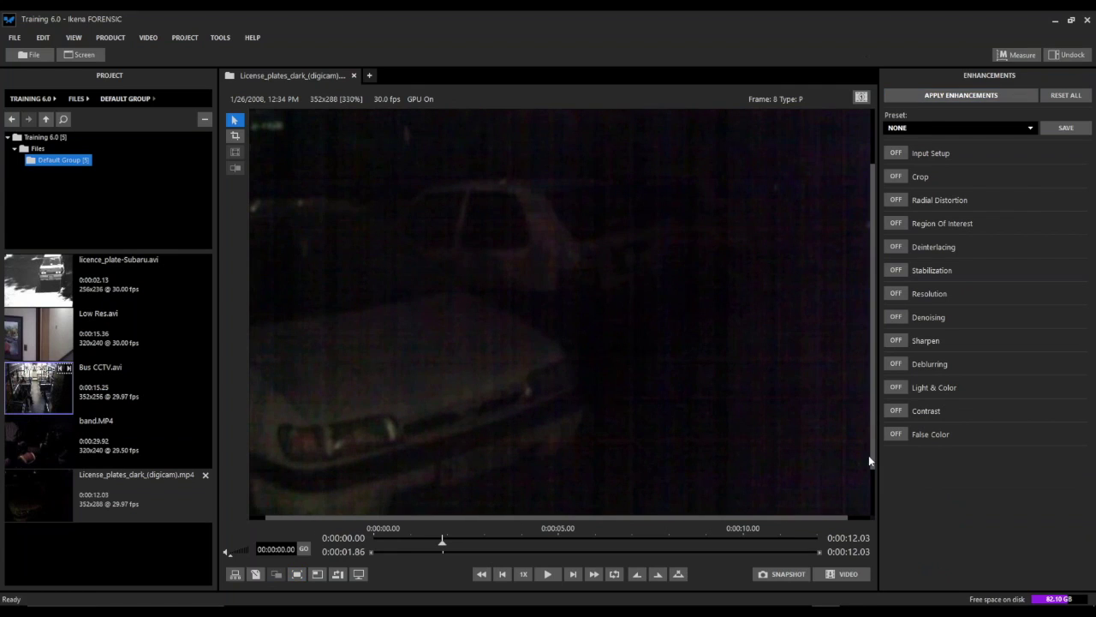
drag(873, 460, 872, 489)
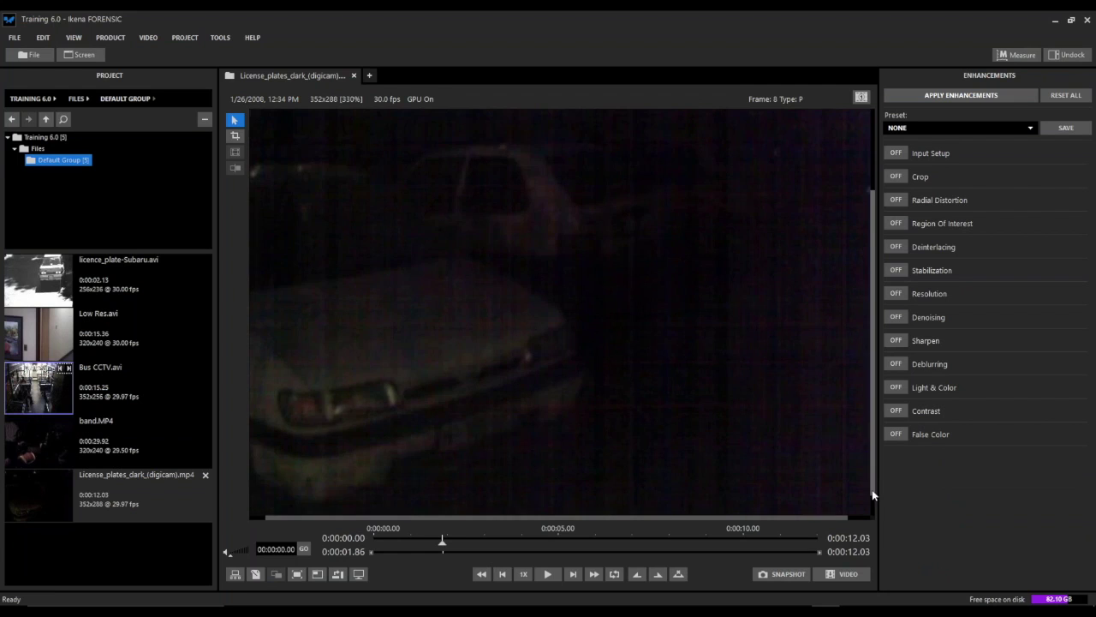
scroll(656, 411, up, 2)
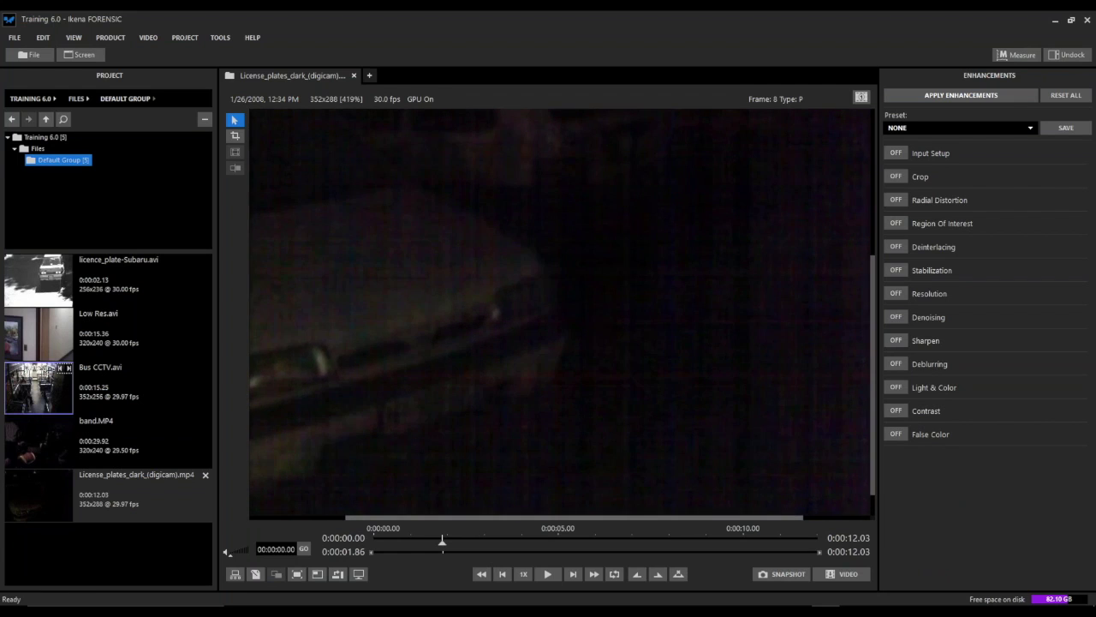
scroll(645, 460, up, 2)
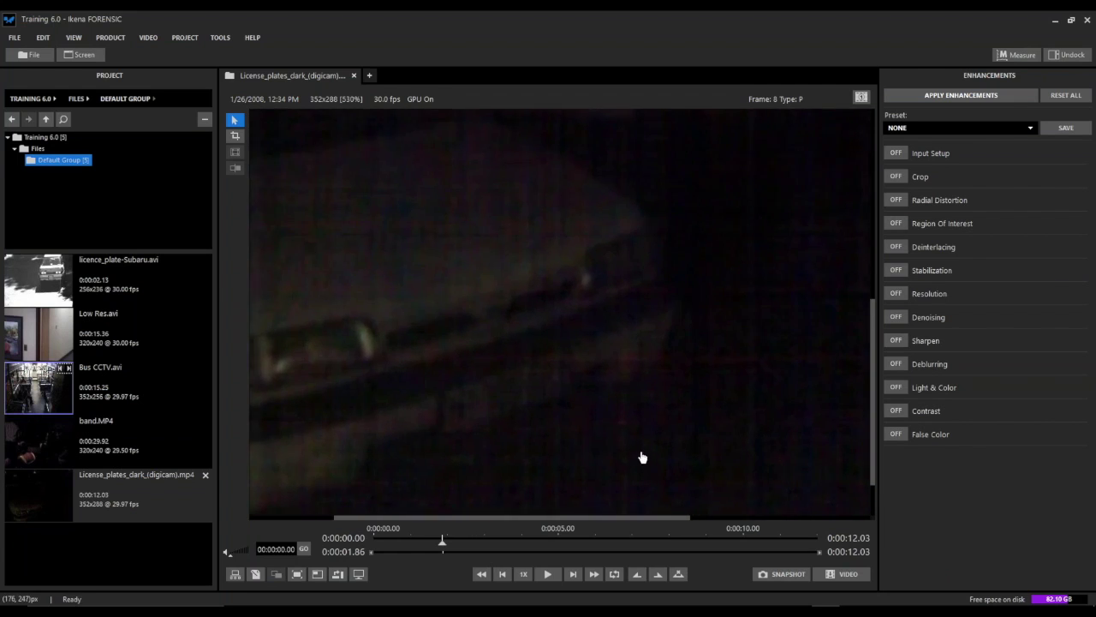
scroll(642, 457, up, 1)
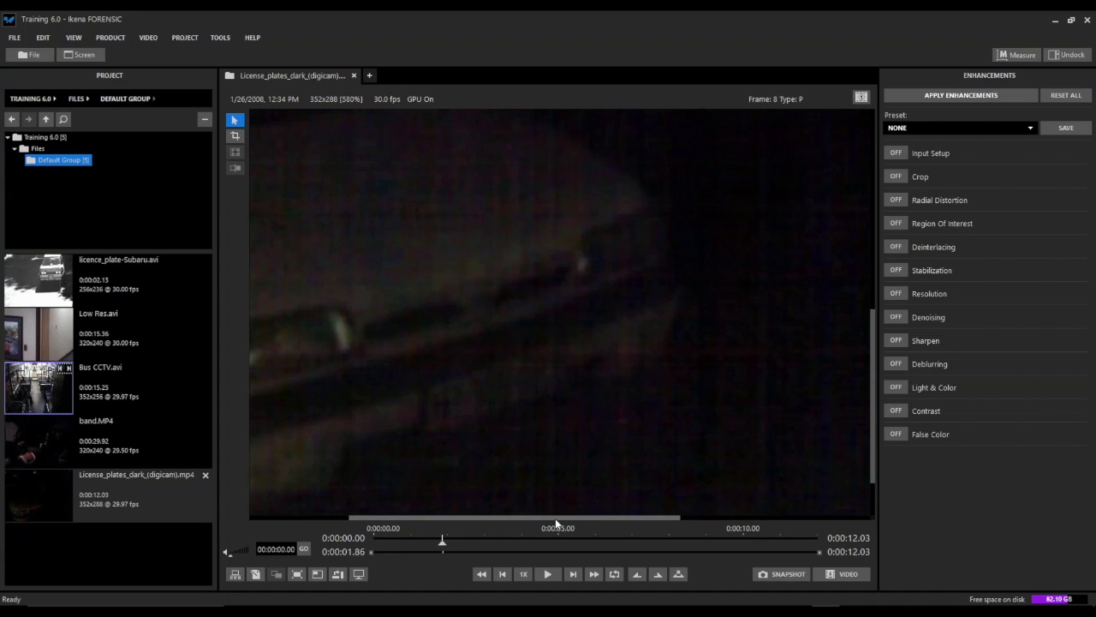
drag(555, 518, 518, 520)
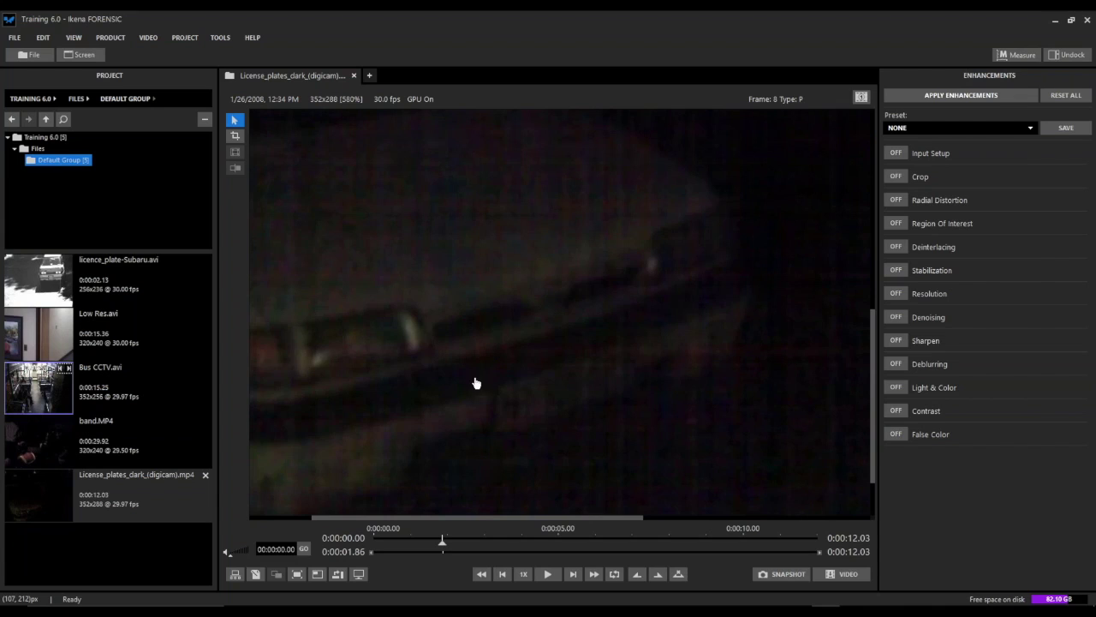
click(897, 224)
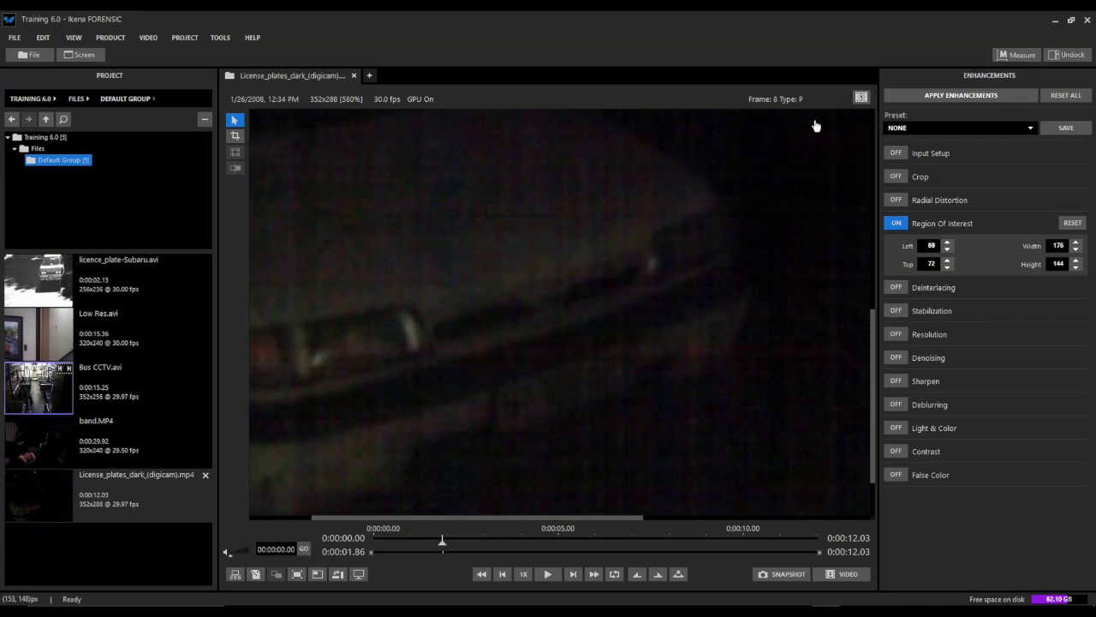
Step: Enable Apply Enhancements and draw a region box below the headlight over the plate area
click(897, 97)
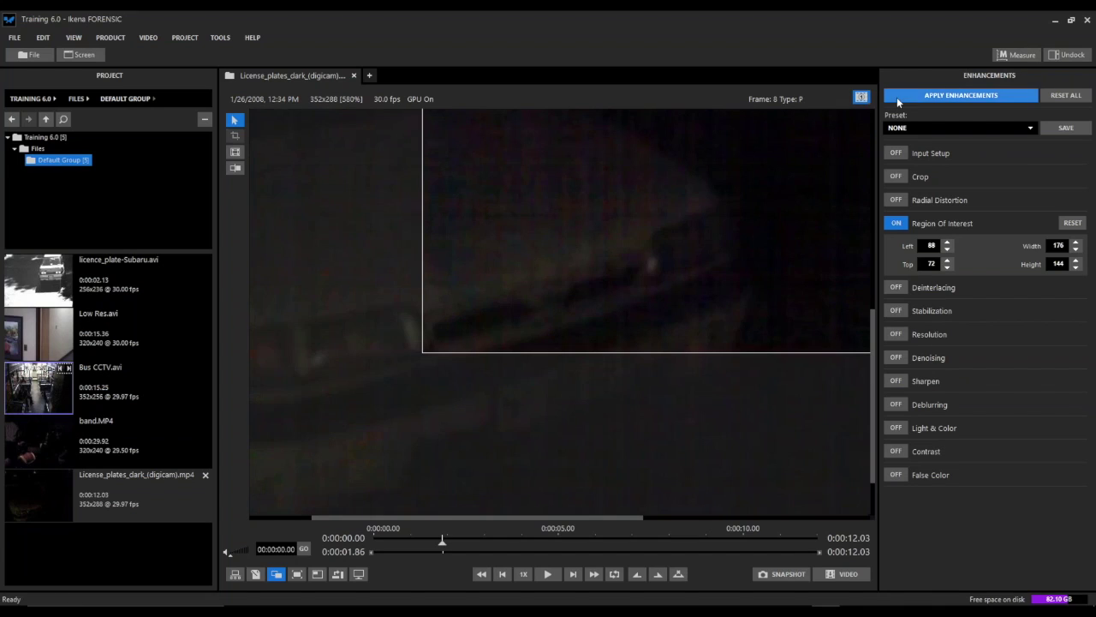
click(235, 152)
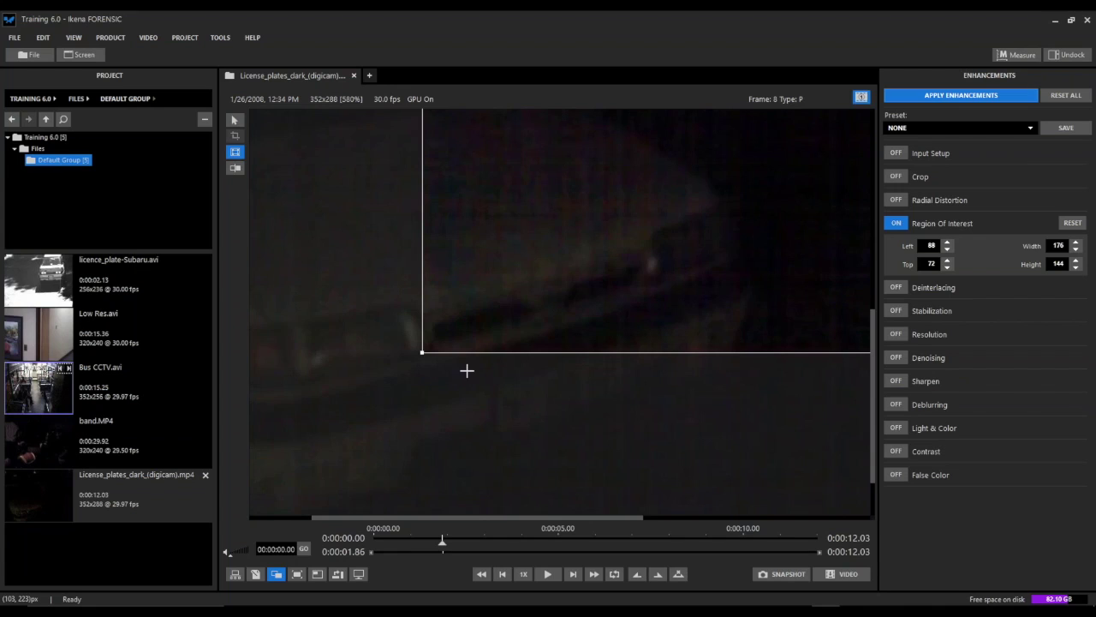
click(477, 398)
drag(511, 423, 671, 452)
Step: Refine the box to fit the plate at Left 102, Top 211, Width 59, Height 33
drag(602, 414, 600, 393)
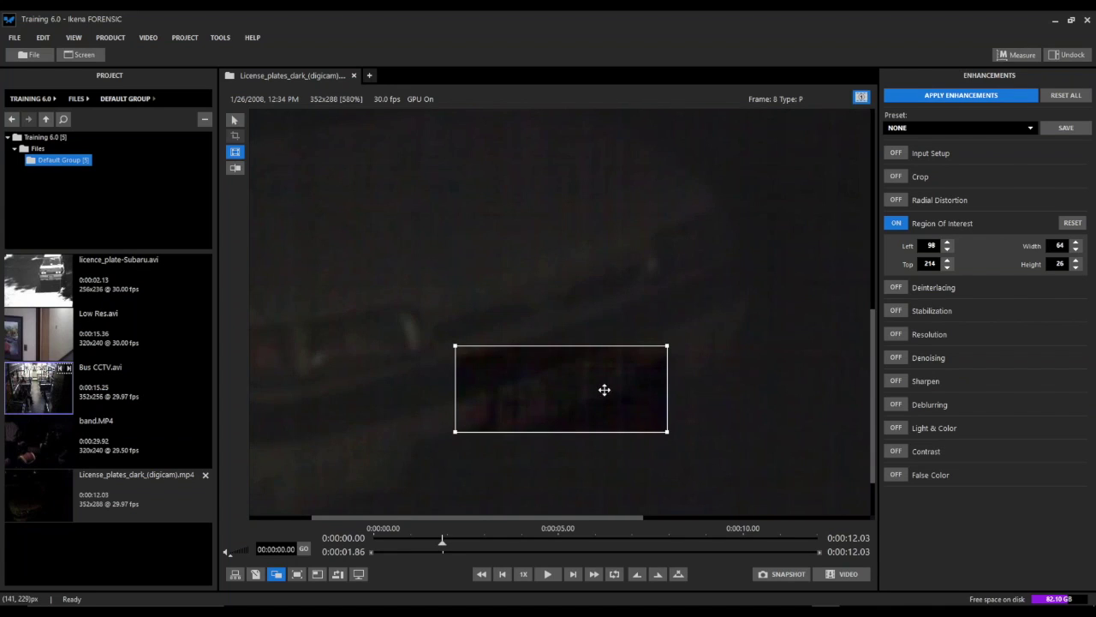
drag(620, 347, 626, 328)
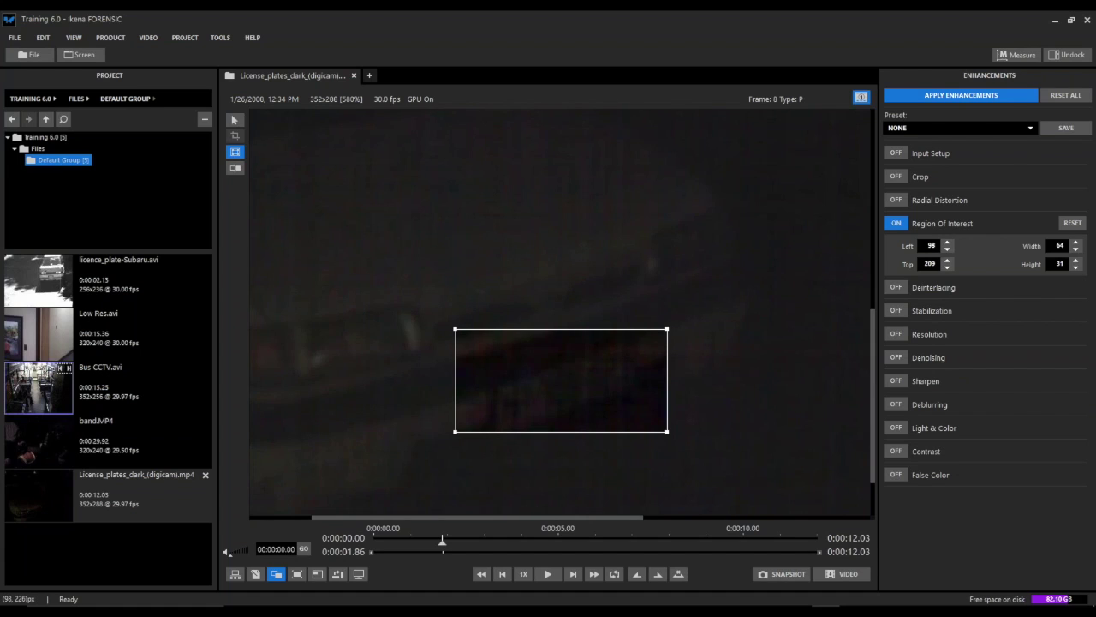
drag(455, 386, 514, 390)
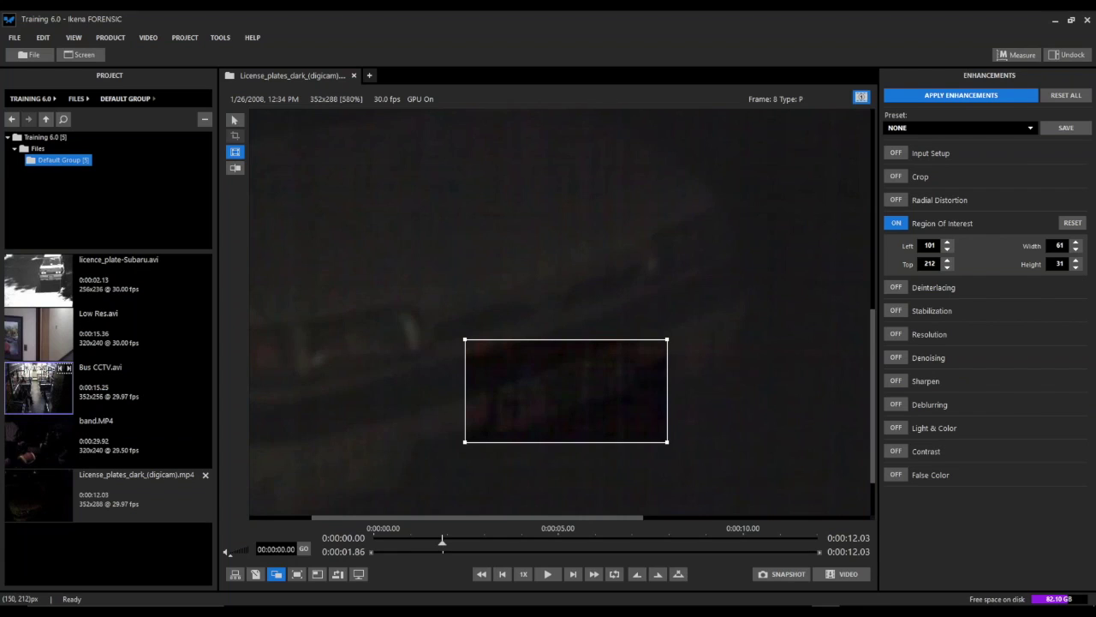
drag(666, 371, 661, 371)
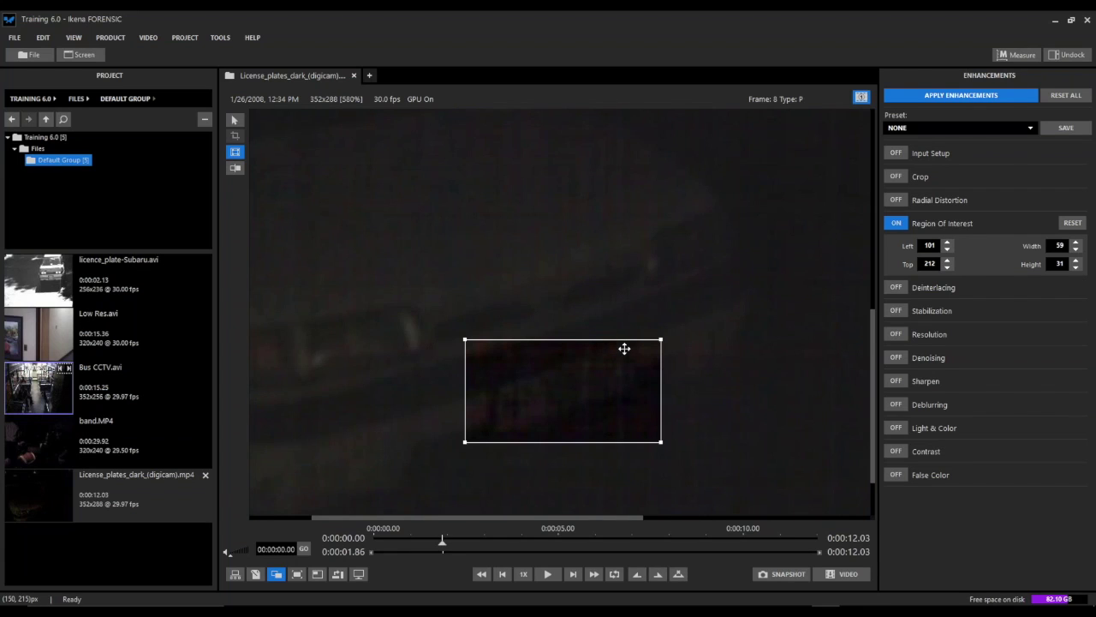
drag(621, 339, 622, 332)
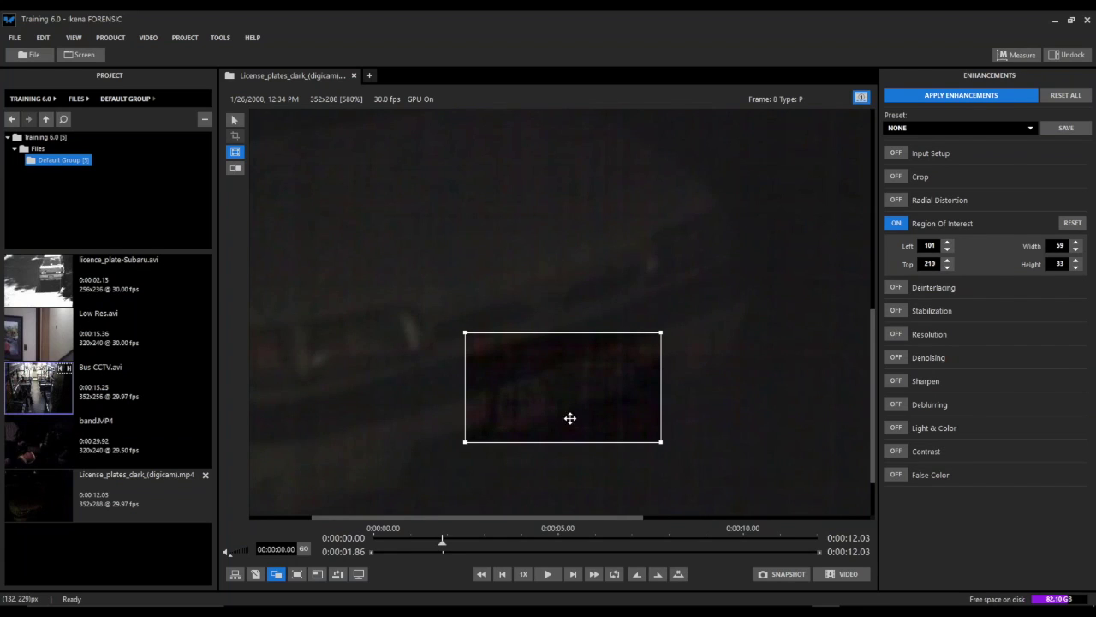
drag(575, 421, 579, 424)
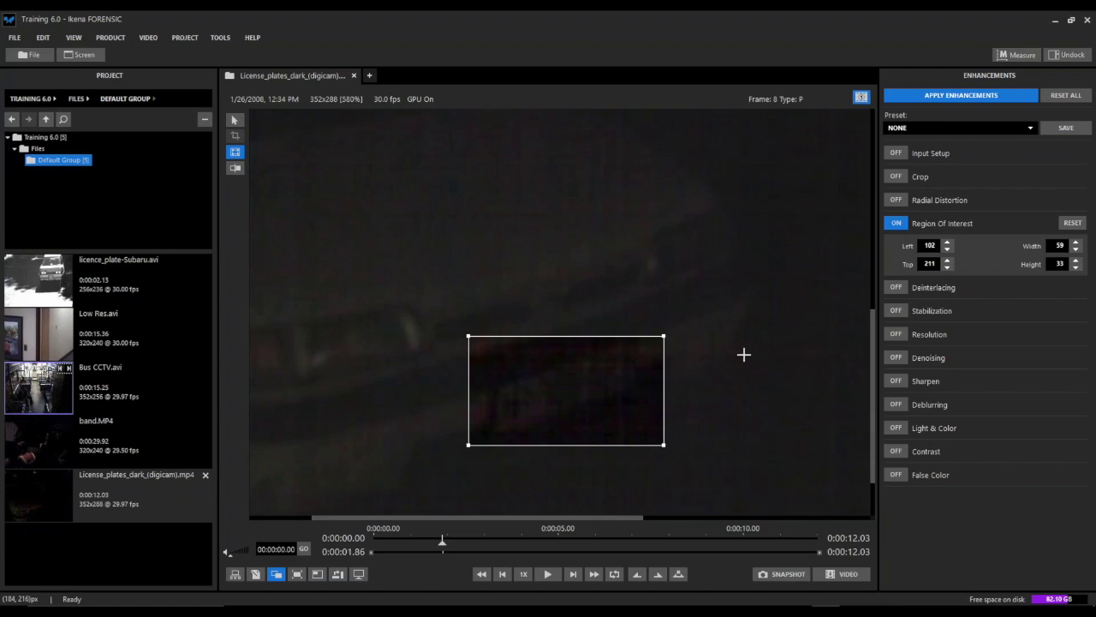
Step: Turn on Resolution combining 51 frames, and enable the Contrast enhancement
click(895, 335)
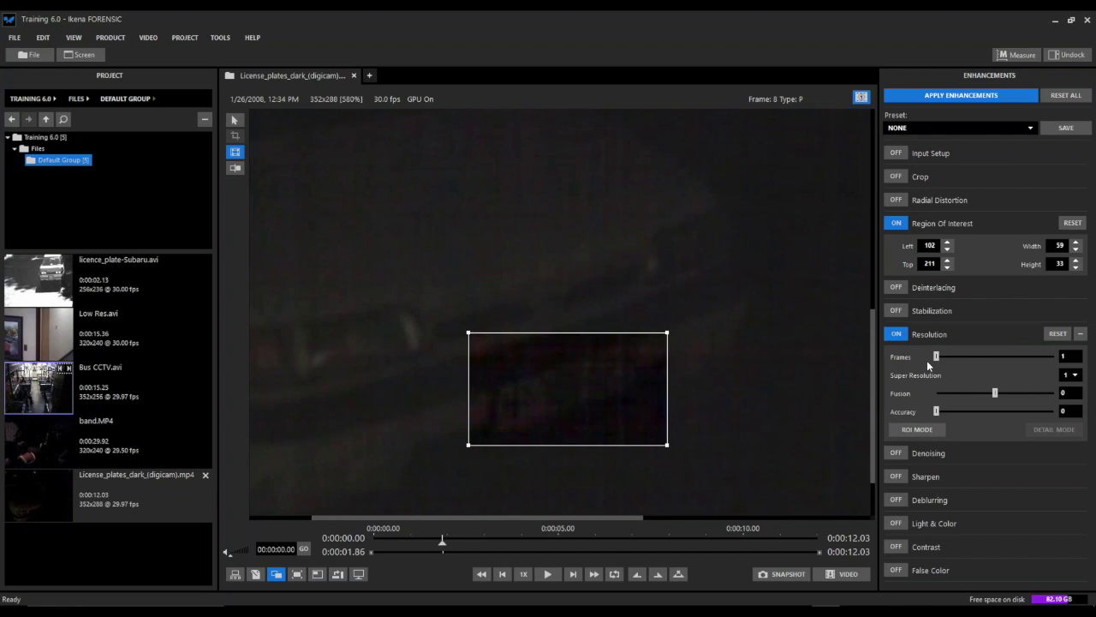
drag(936, 356, 1055, 360)
click(896, 546)
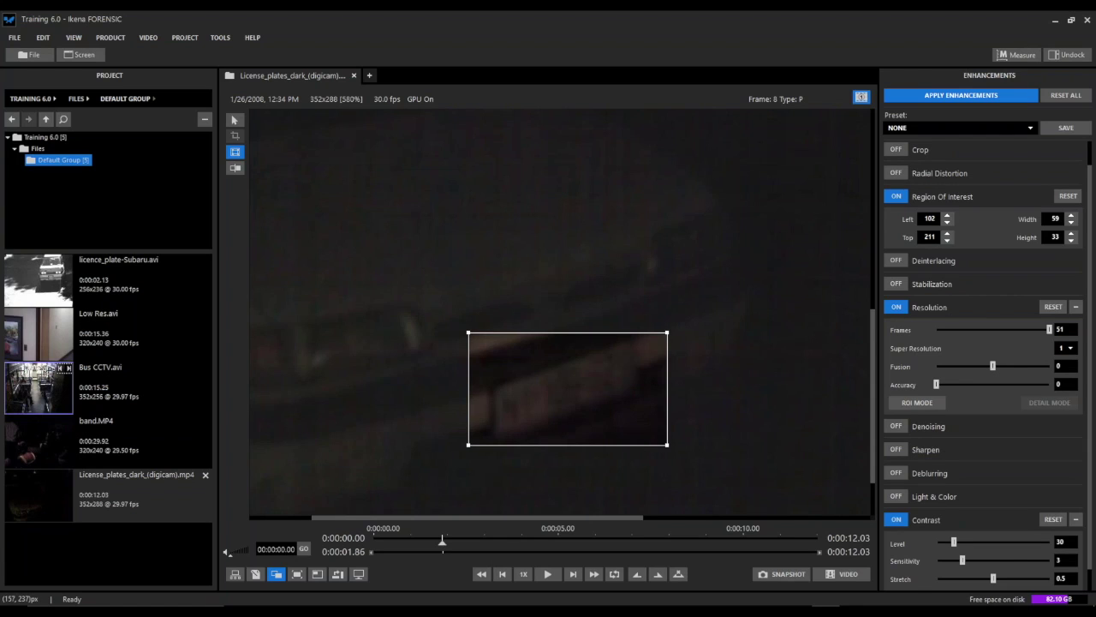
Step: Enable Light & Color, raise Contrast to Level 77, Sensitivity 5, and set the levels highlight to 43
click(896, 496)
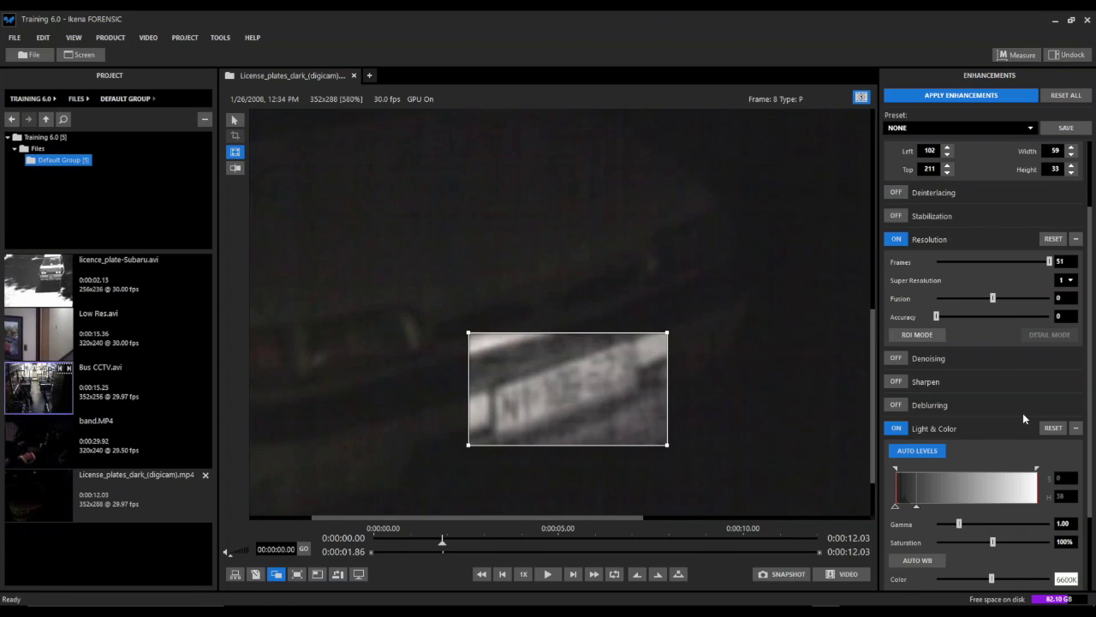
scroll(1004, 415, down, 3)
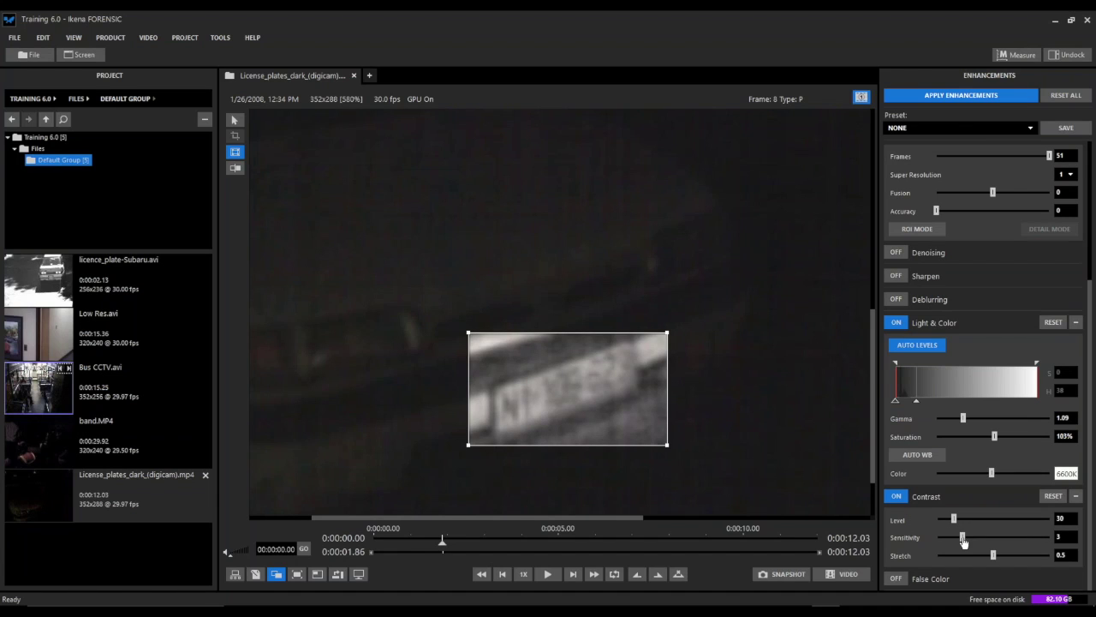
drag(964, 540, 987, 539)
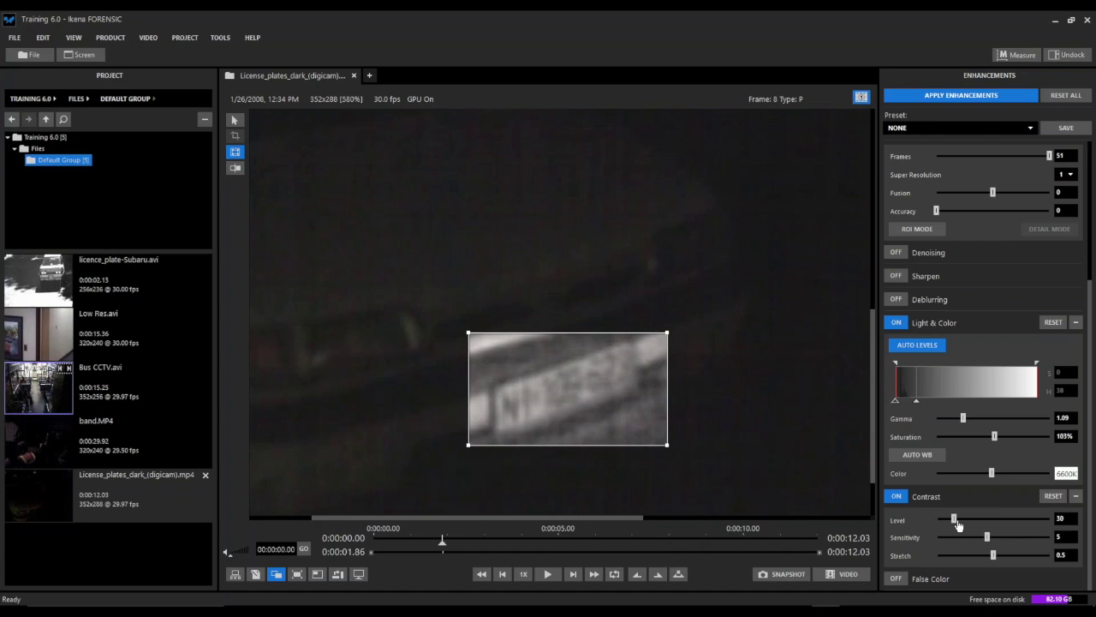
drag(957, 524, 981, 525)
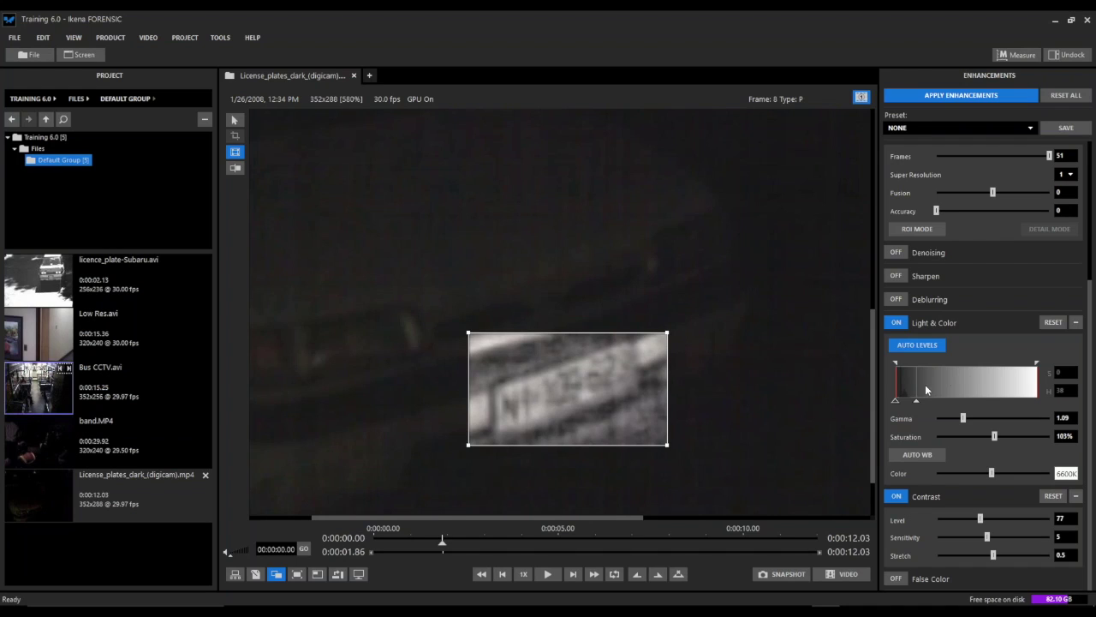
click(917, 346)
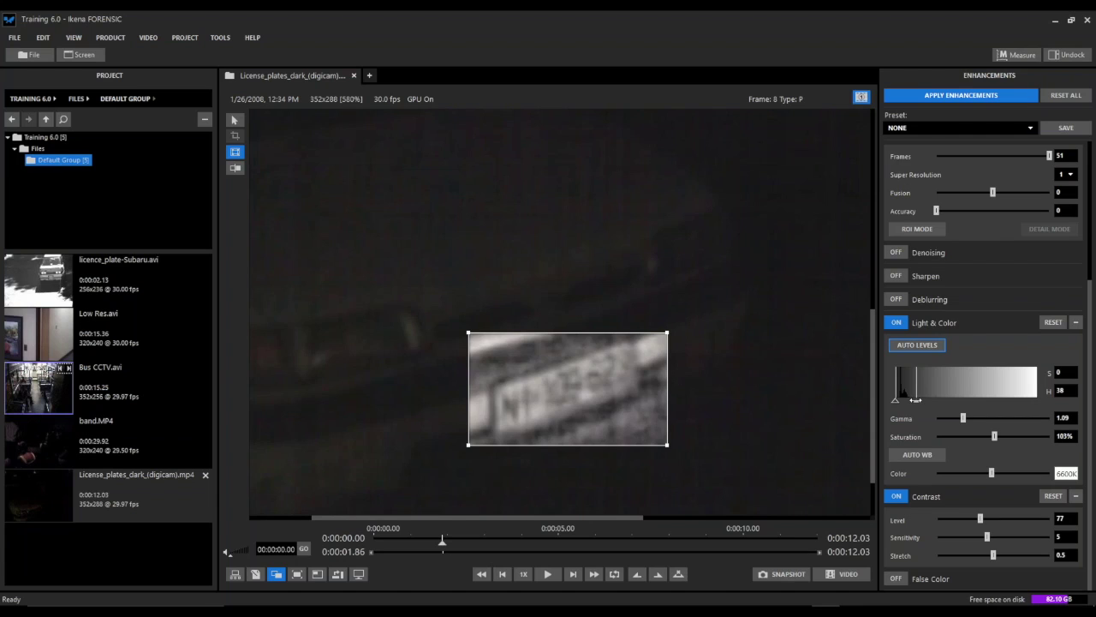
drag(915, 399, 918, 400)
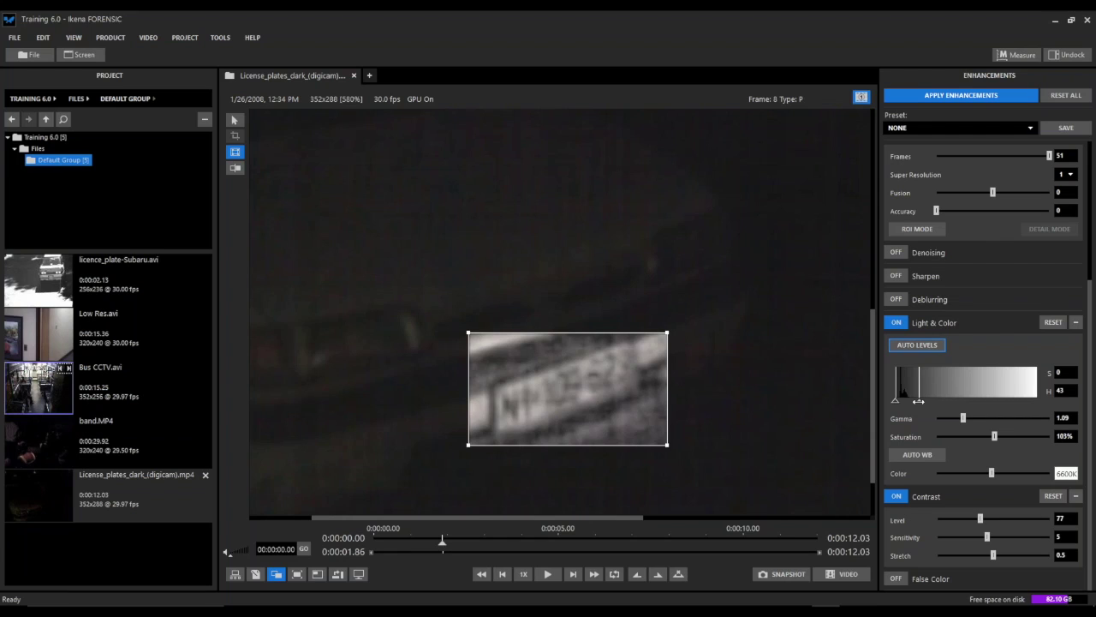
Step: Set Resolution frames to 51 and Super Resolution to 4 (1408x1152)
scroll(1036, 174, up, 5)
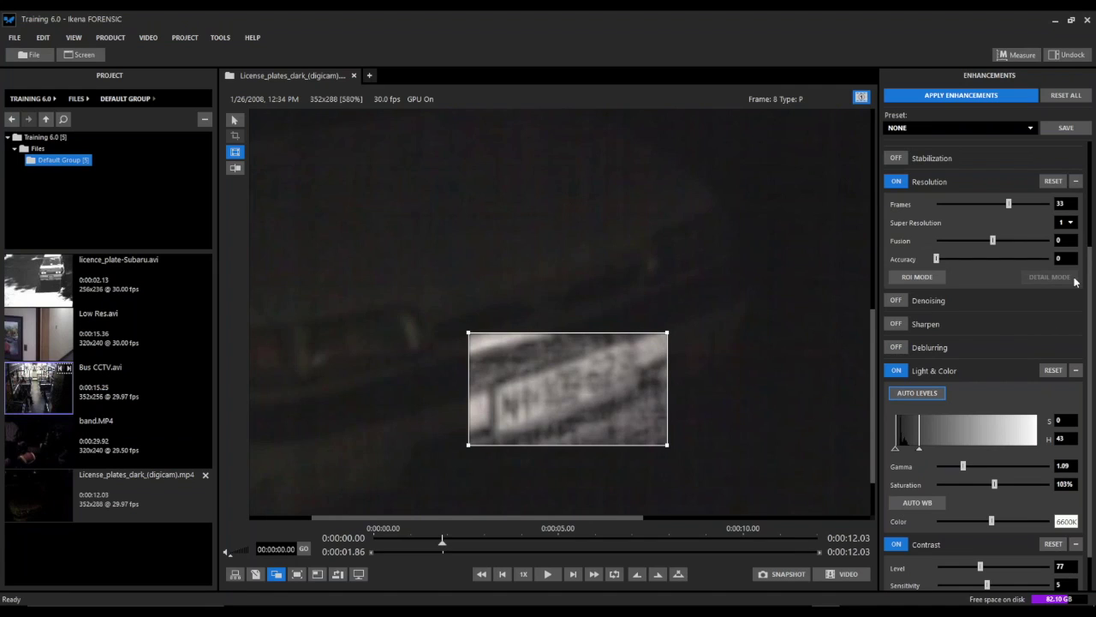
drag(1009, 204, 1004, 204)
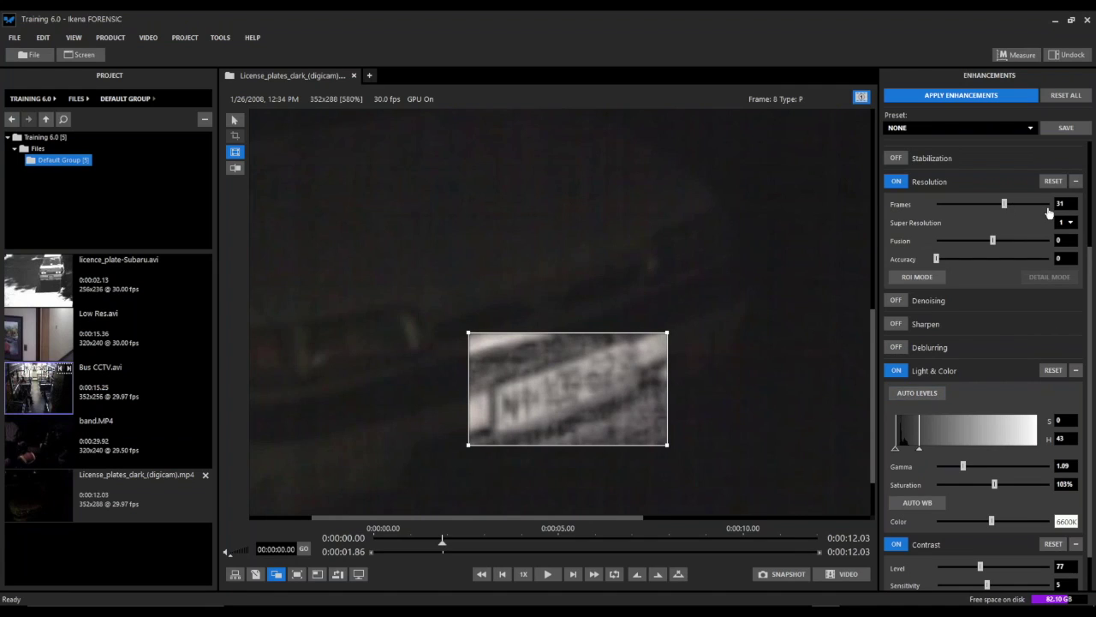
drag(1004, 204, 1068, 215)
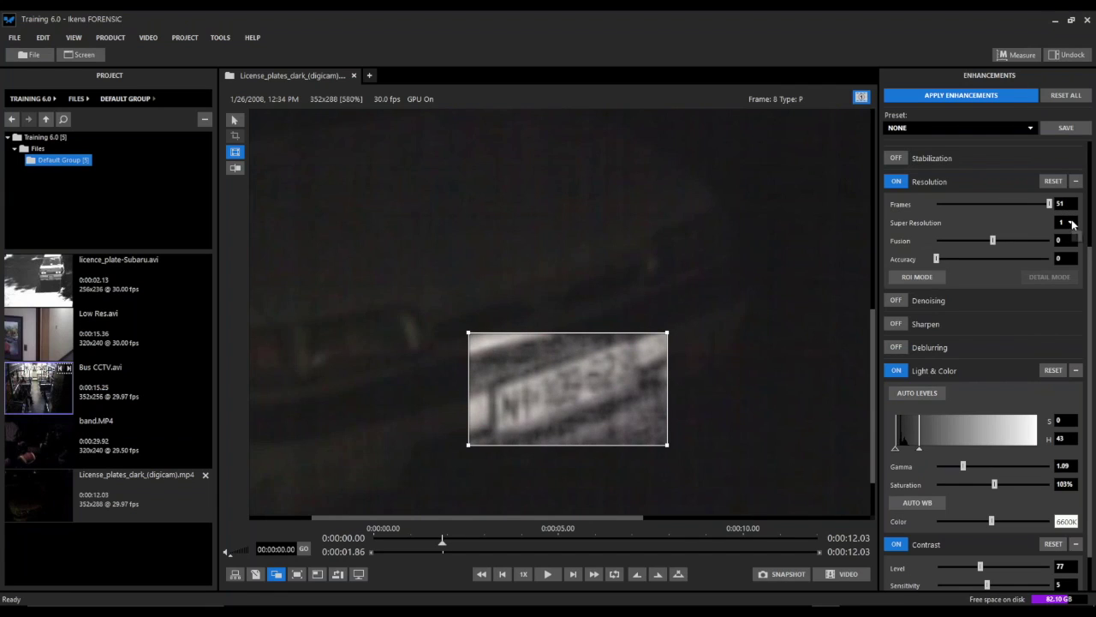
click(1071, 223)
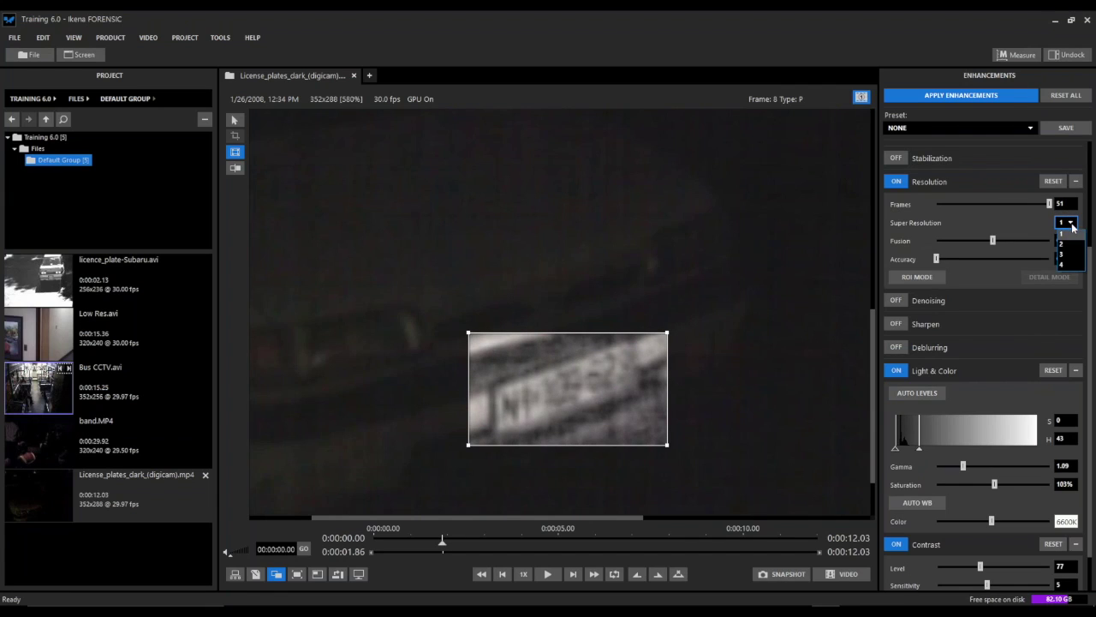
click(1071, 265)
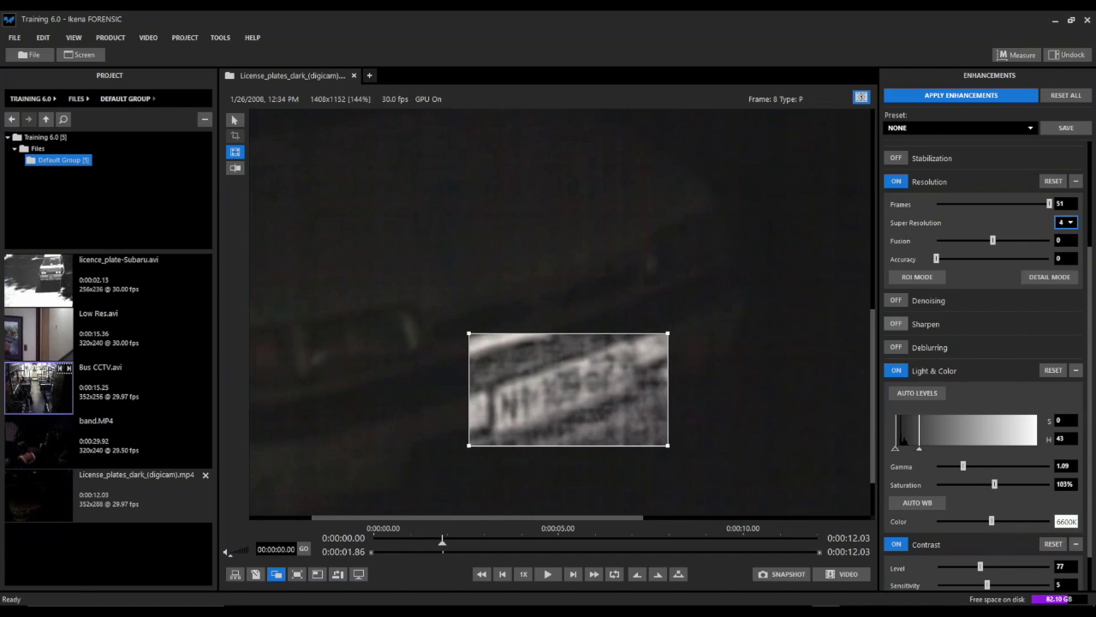
Step: Set Resolution Fusion to 10 and Accuracy to 0.3
drag(995, 240, 1068, 242)
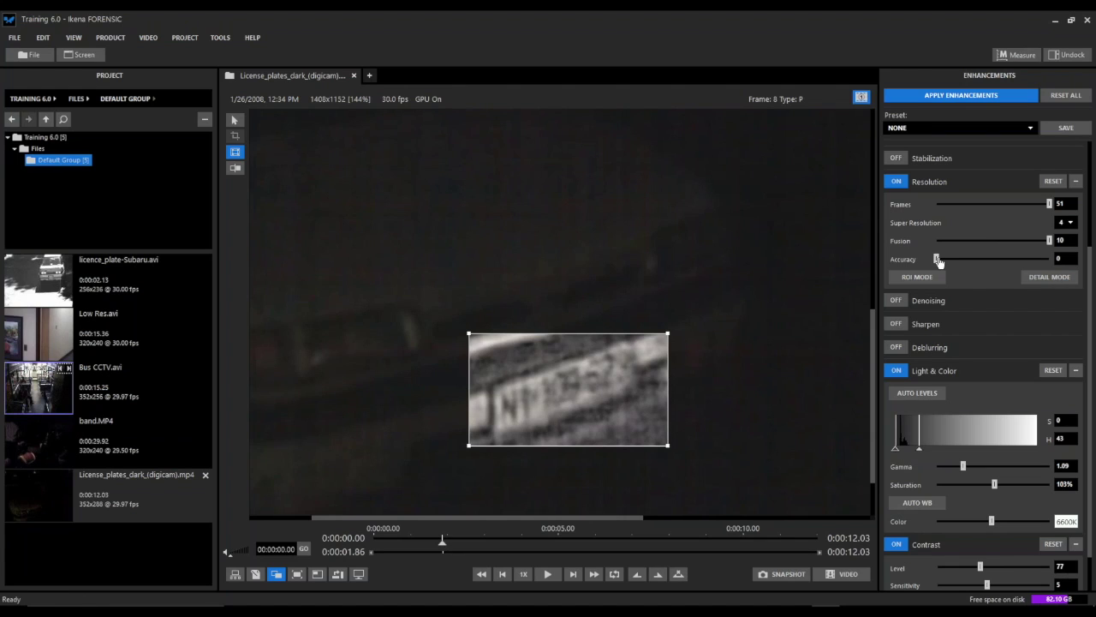
drag(938, 260, 980, 261)
drag(973, 265, 984, 266)
drag(982, 260, 972, 260)
scroll(986, 325, down, 2)
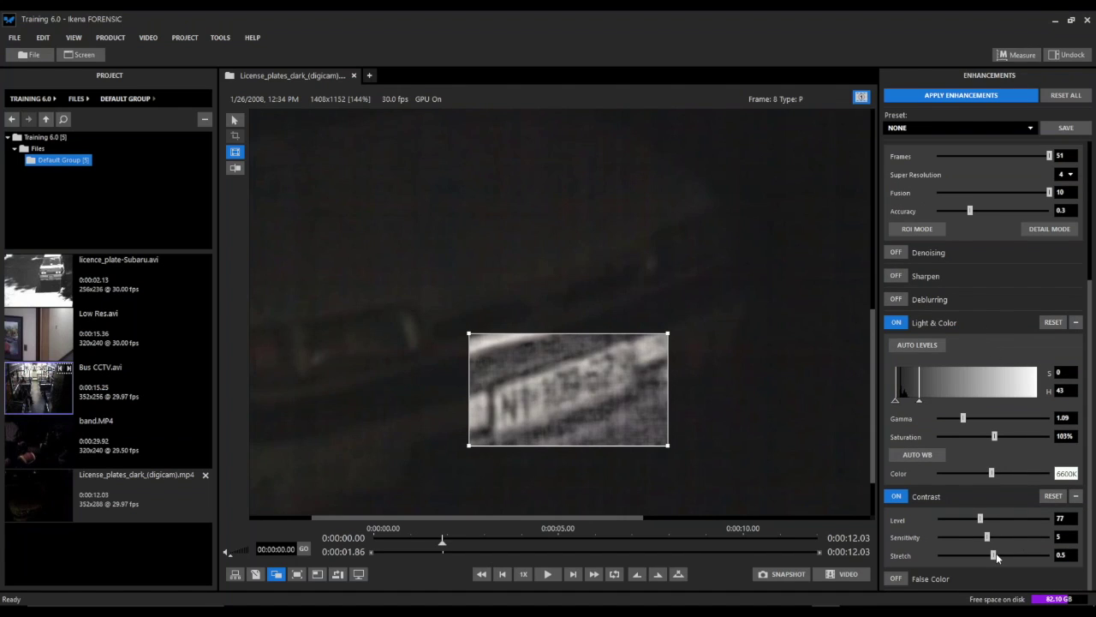
Step: Set Contrast Stretch to 0.9 and turn on Sharpen (intensity 20) and Deblurring at focus 0.30
drag(993, 559, 1040, 558)
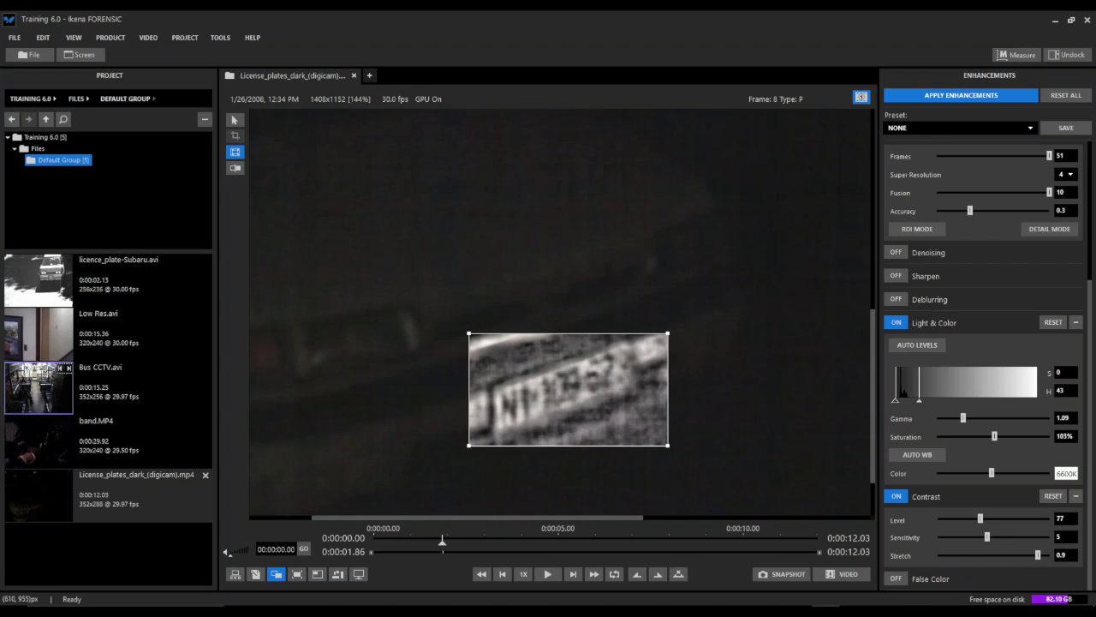
click(898, 277)
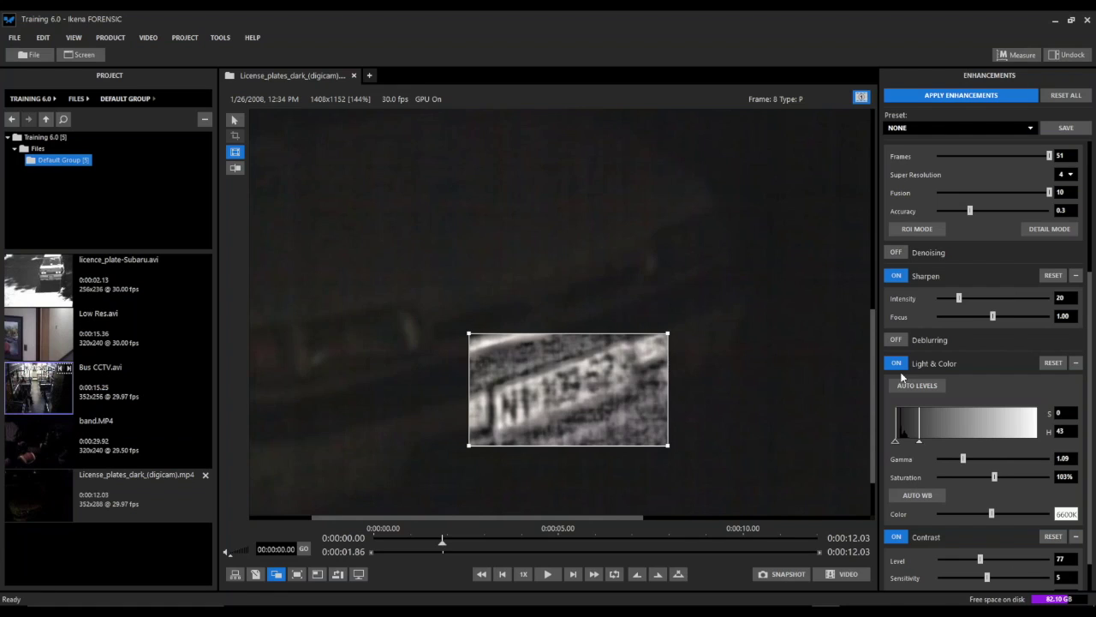
click(895, 340)
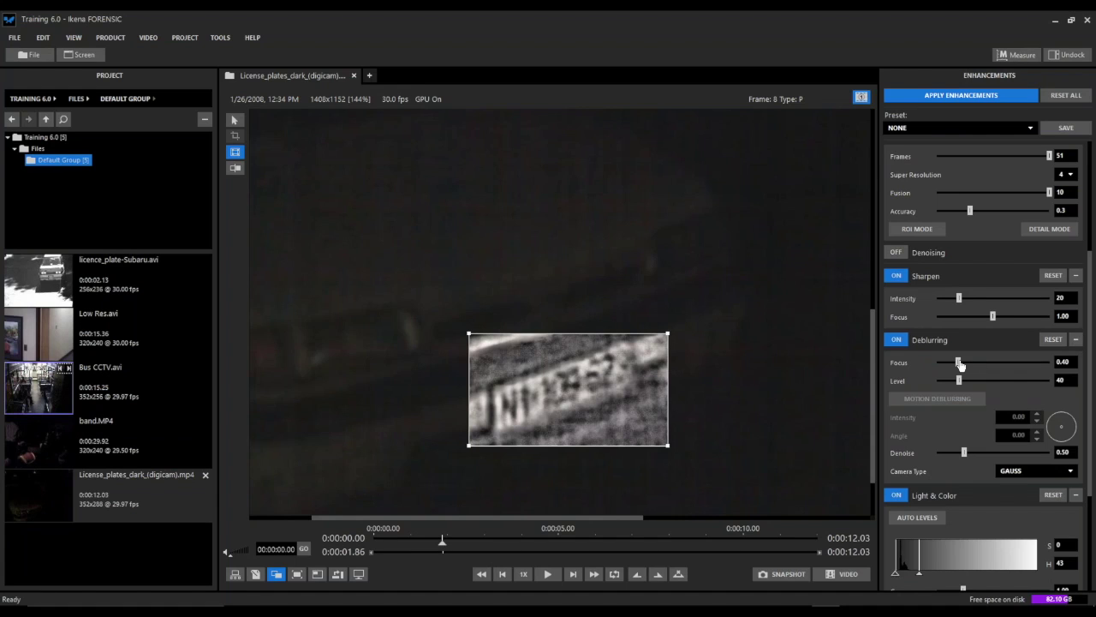
drag(960, 364, 954, 363)
Step: Lower Resolution Accuracy to 0.1 and toggle Sharpen off and on to compare
drag(970, 210, 948, 219)
click(896, 277)
click(896, 277)
Step: Compare the unenhanced and enhanced plate, then take a snapshot into the Product List
click(274, 575)
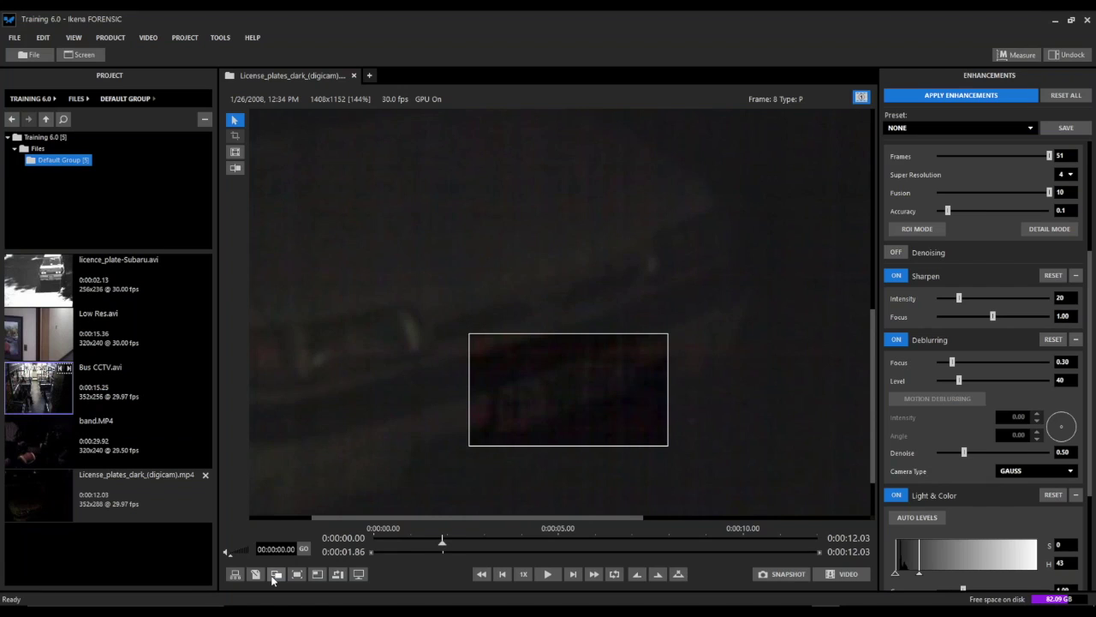
click(275, 576)
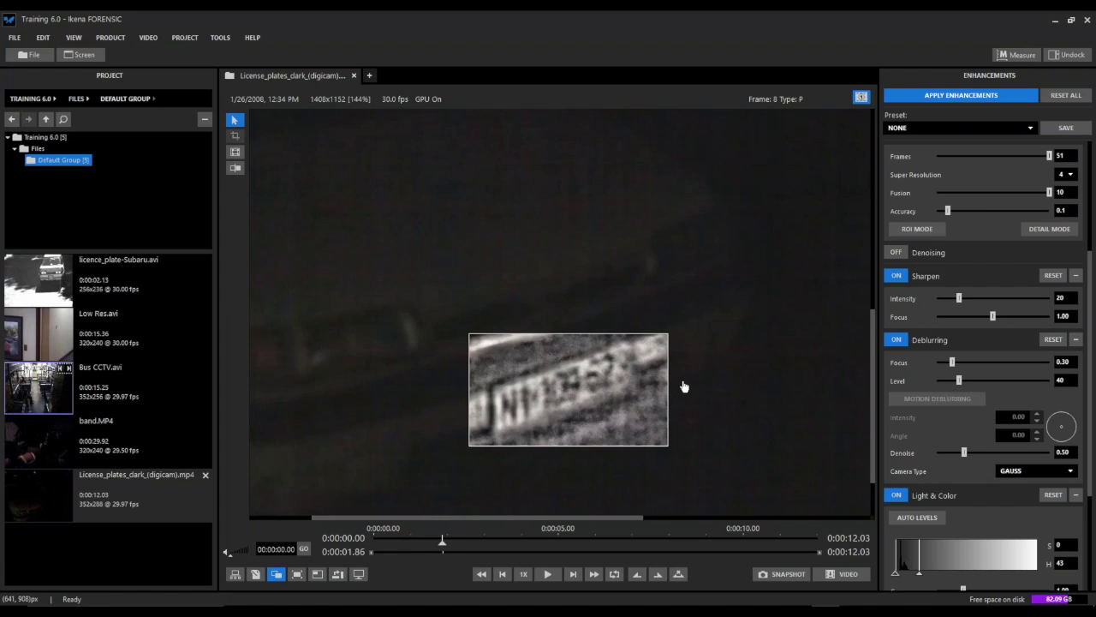
click(235, 576)
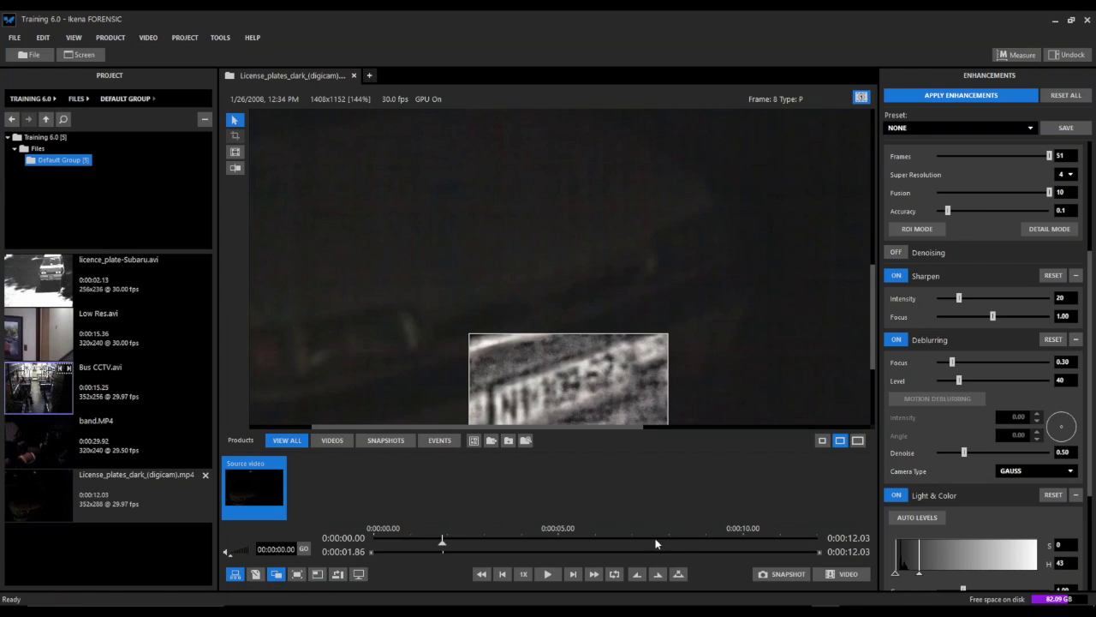
click(777, 576)
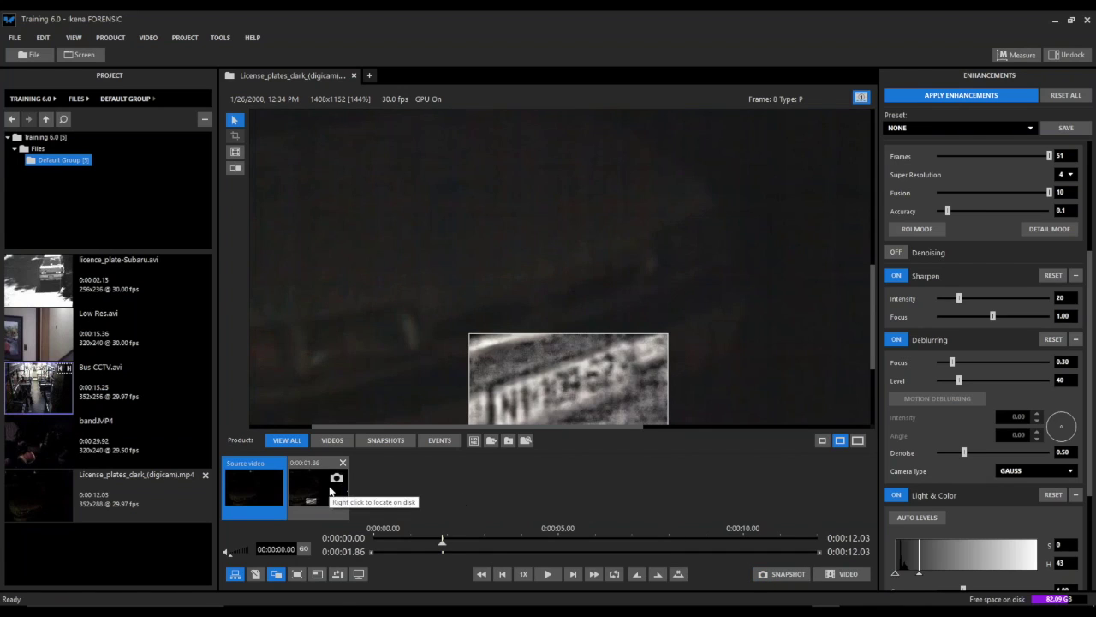
Step: Check the snapshot's options, close the products list, and compare the enhanced region again
right_click(330, 490)
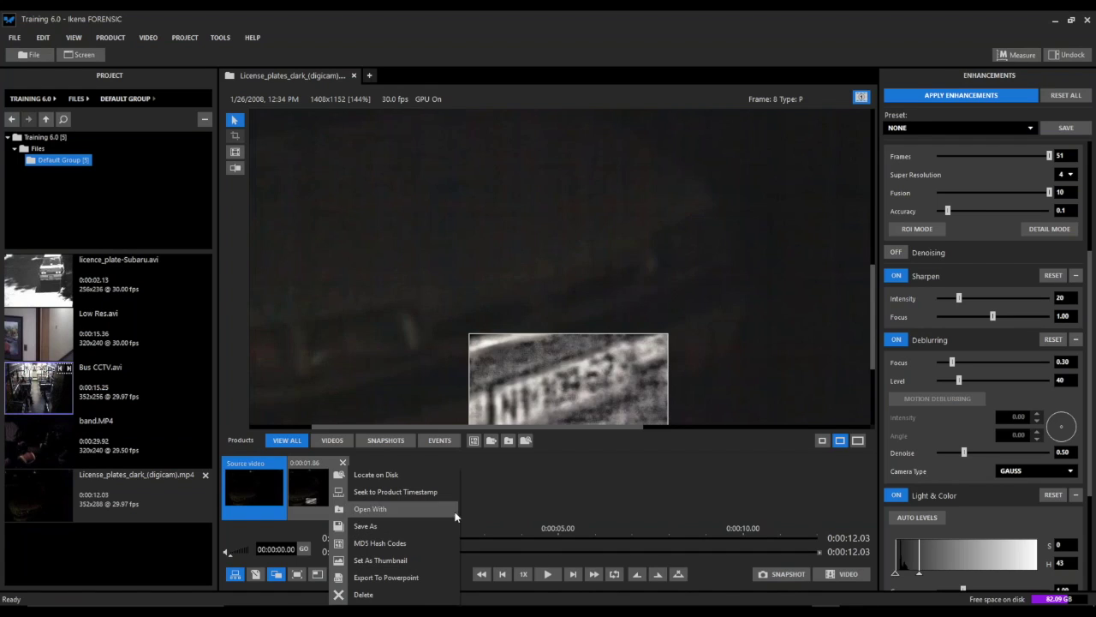
click(524, 495)
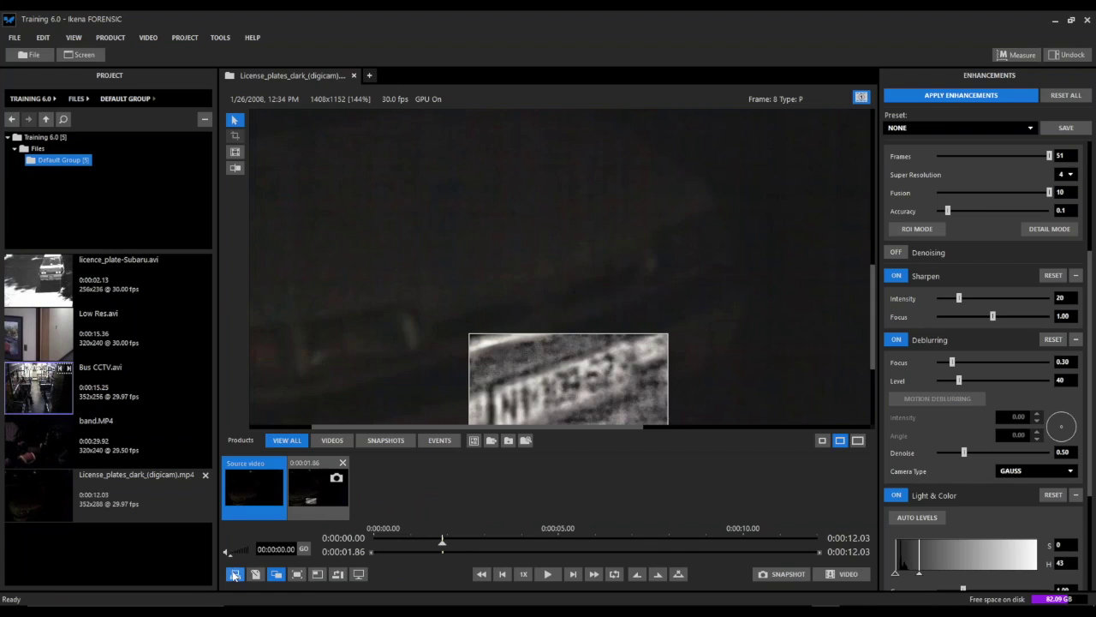
click(274, 573)
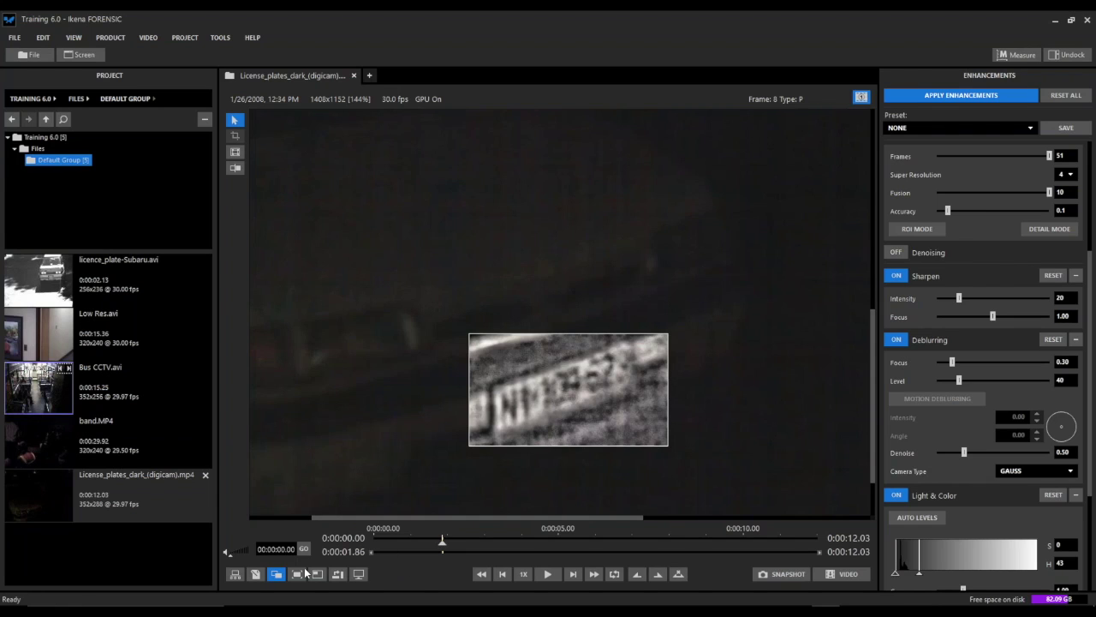
click(276, 574)
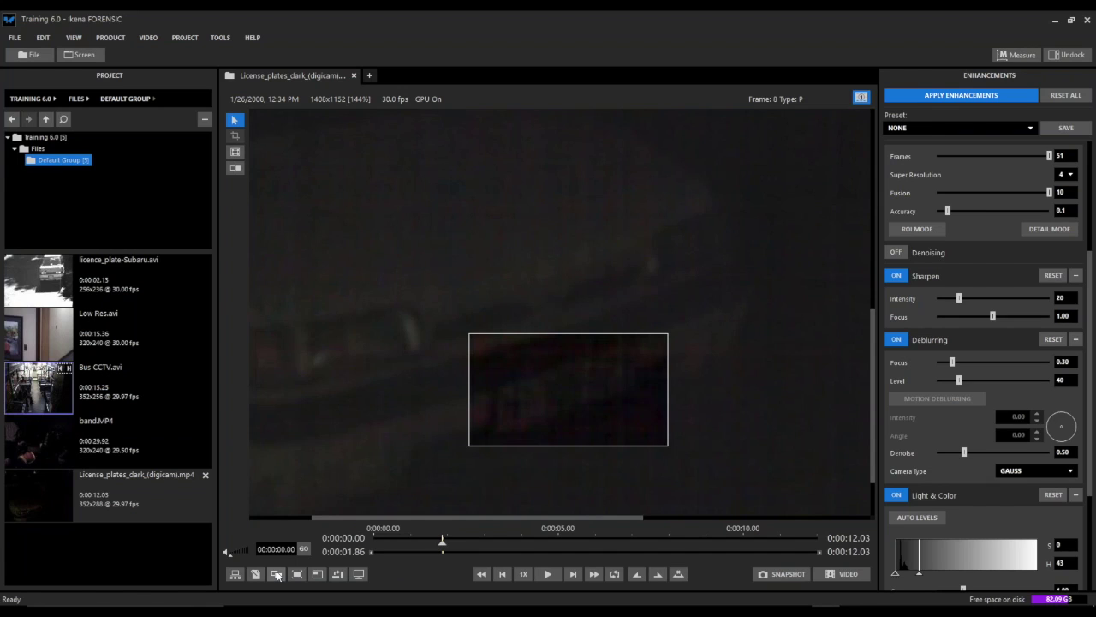
click(277, 575)
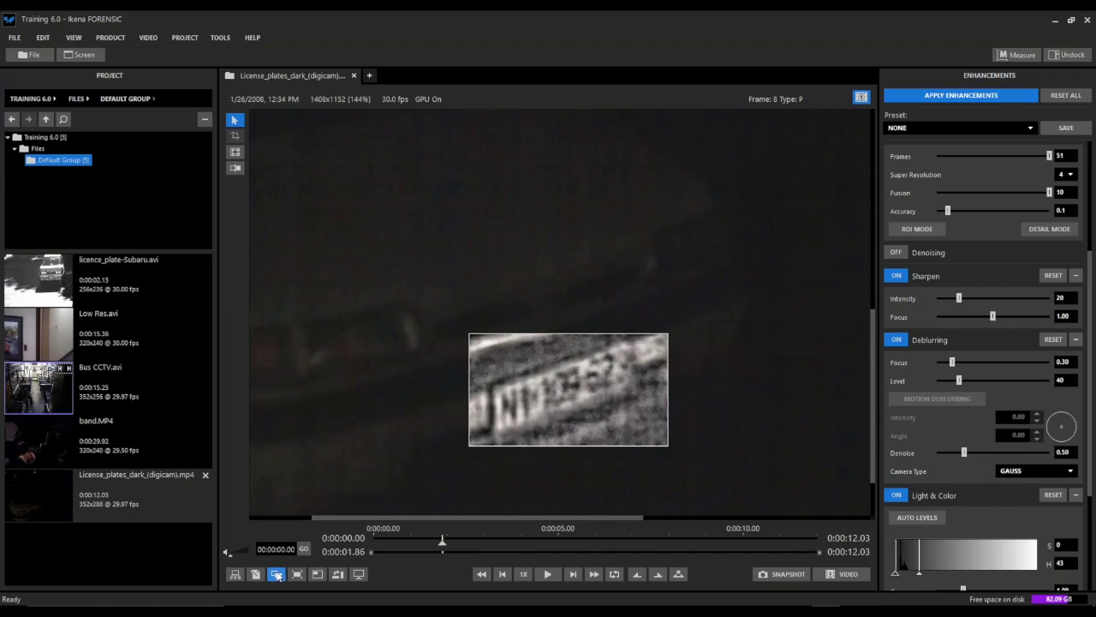